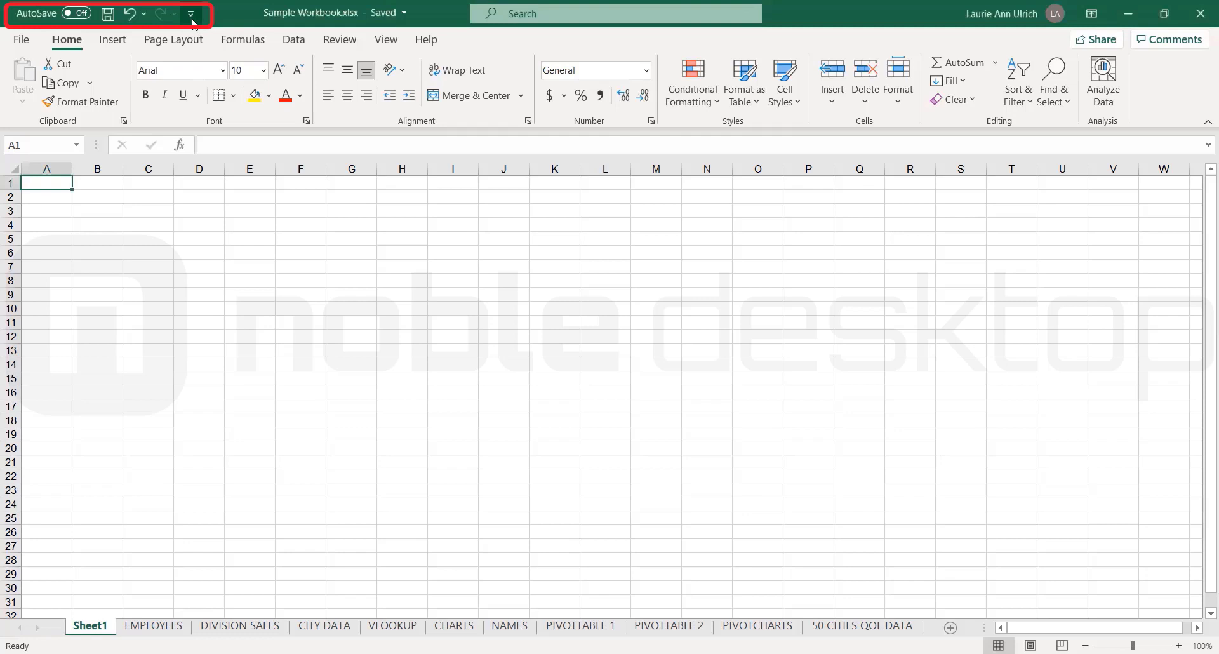
# Browse the Quick Access Toolbar customization list, then collapse and restore the ribbon
pyautogui.click(190, 14)
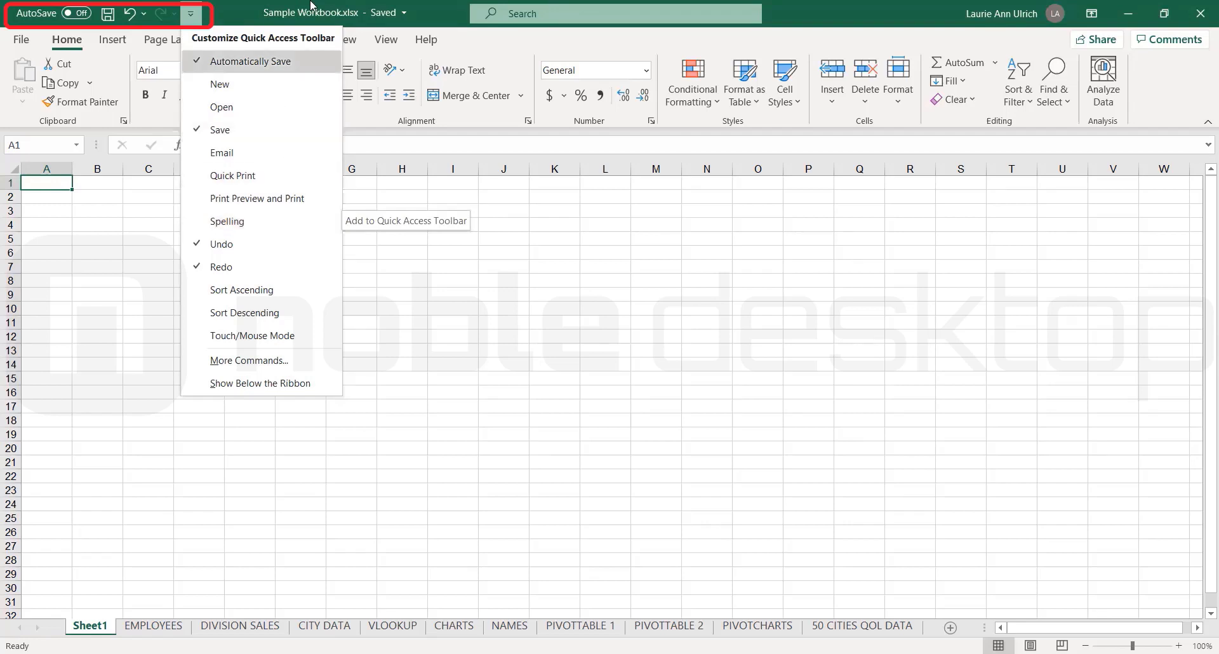
pyautogui.click(223, 7)
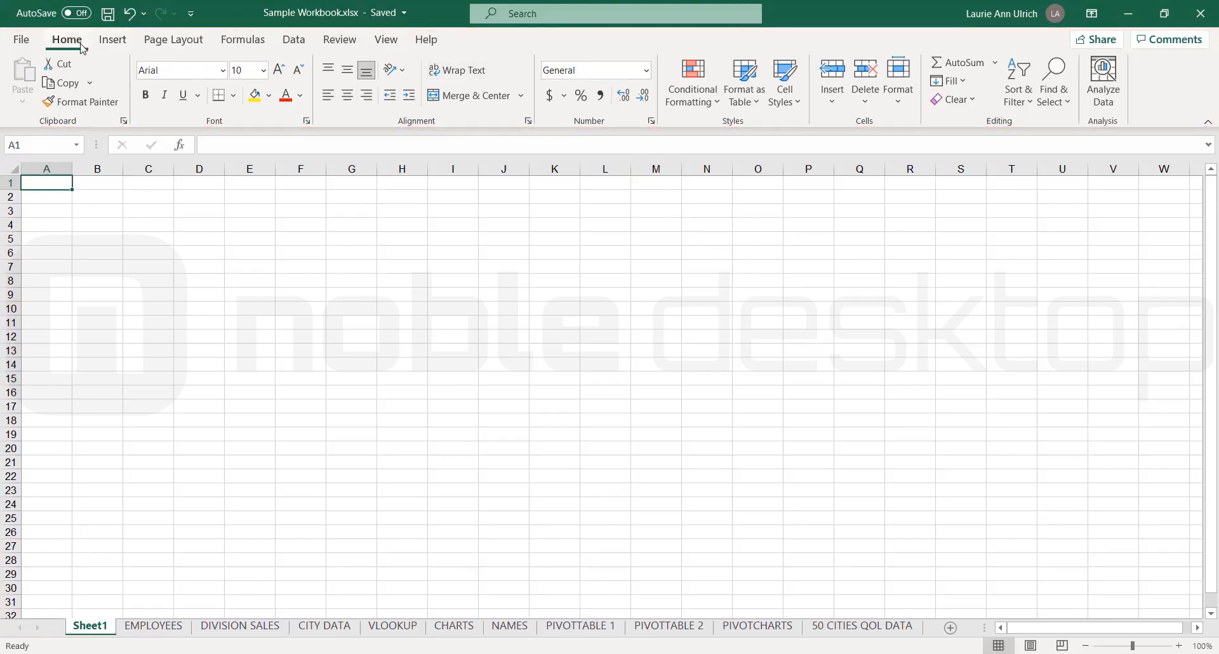
pyautogui.rightClick(158, 42)
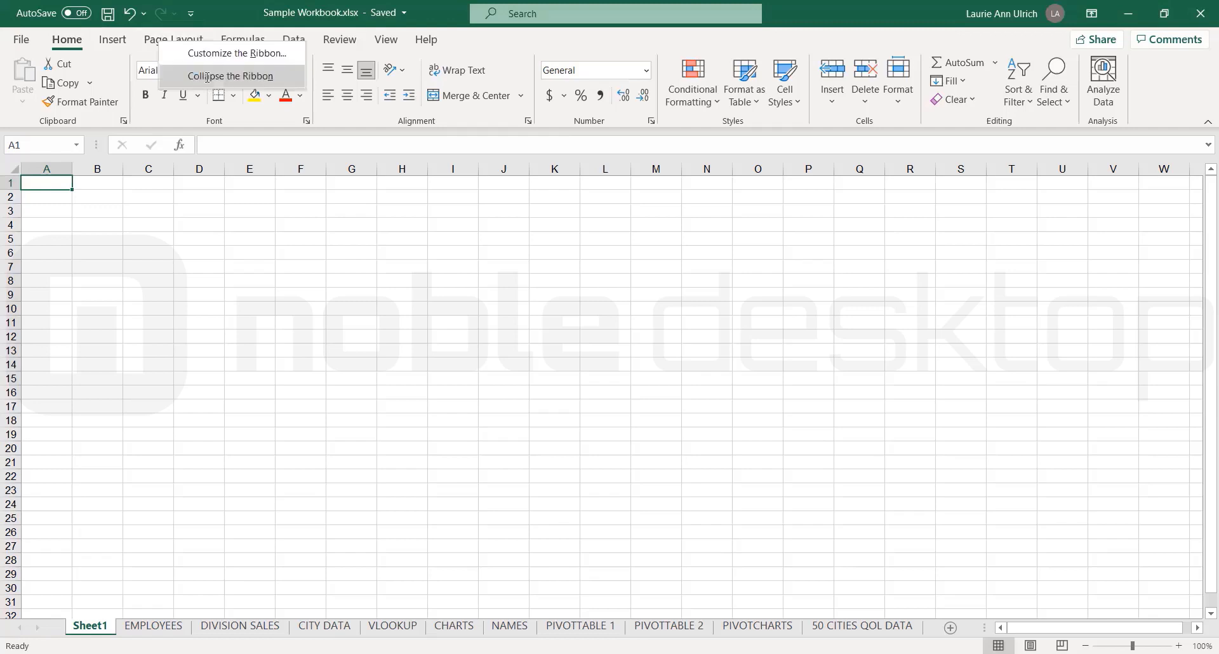
pyautogui.click(207, 74)
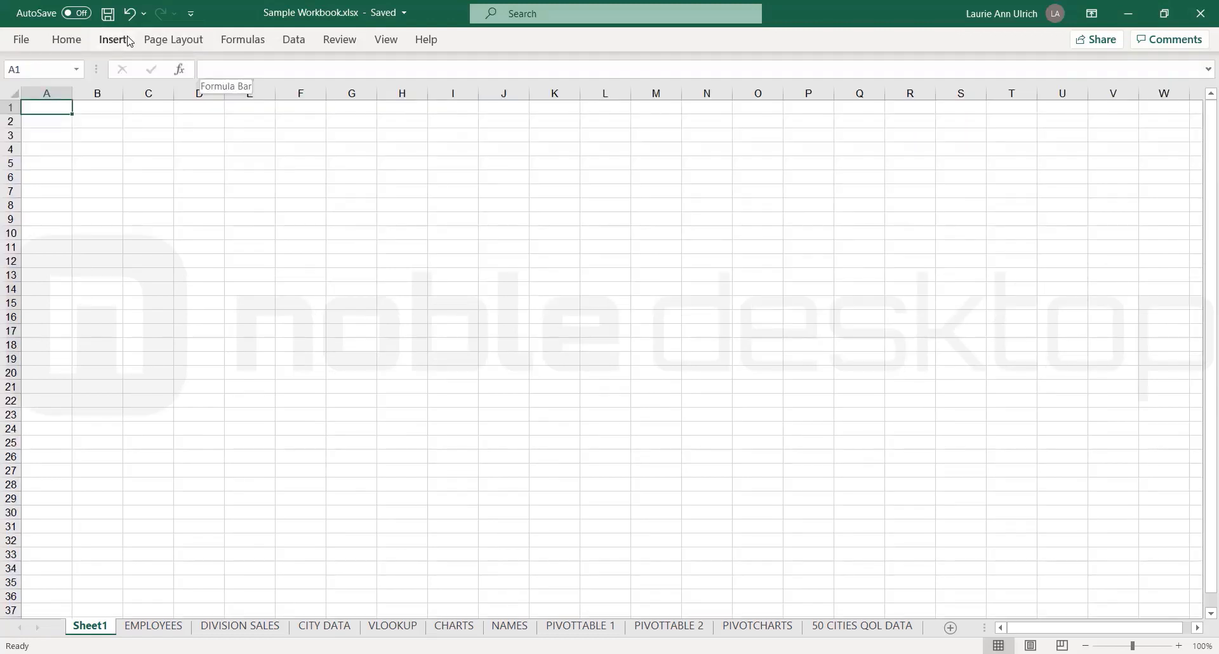
pyautogui.rightClick(128, 37)
pyautogui.click(173, 72)
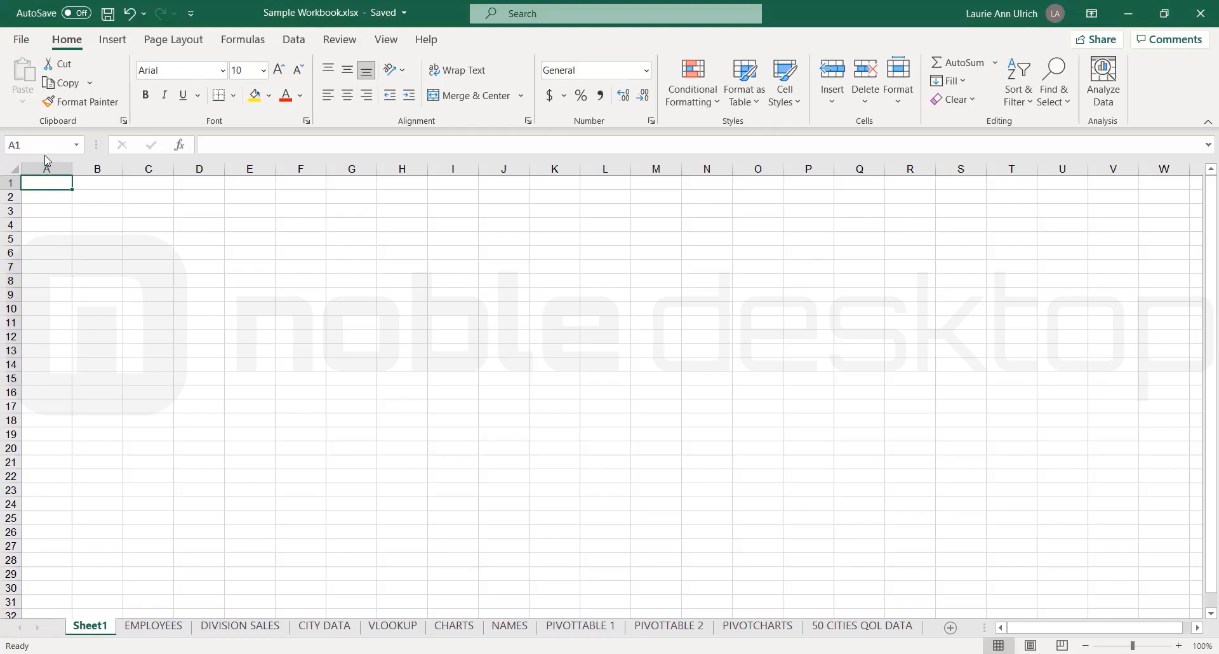
# Enter 'test' in cell D4, confirming with the Enter checkmark
pyautogui.click(201, 262)
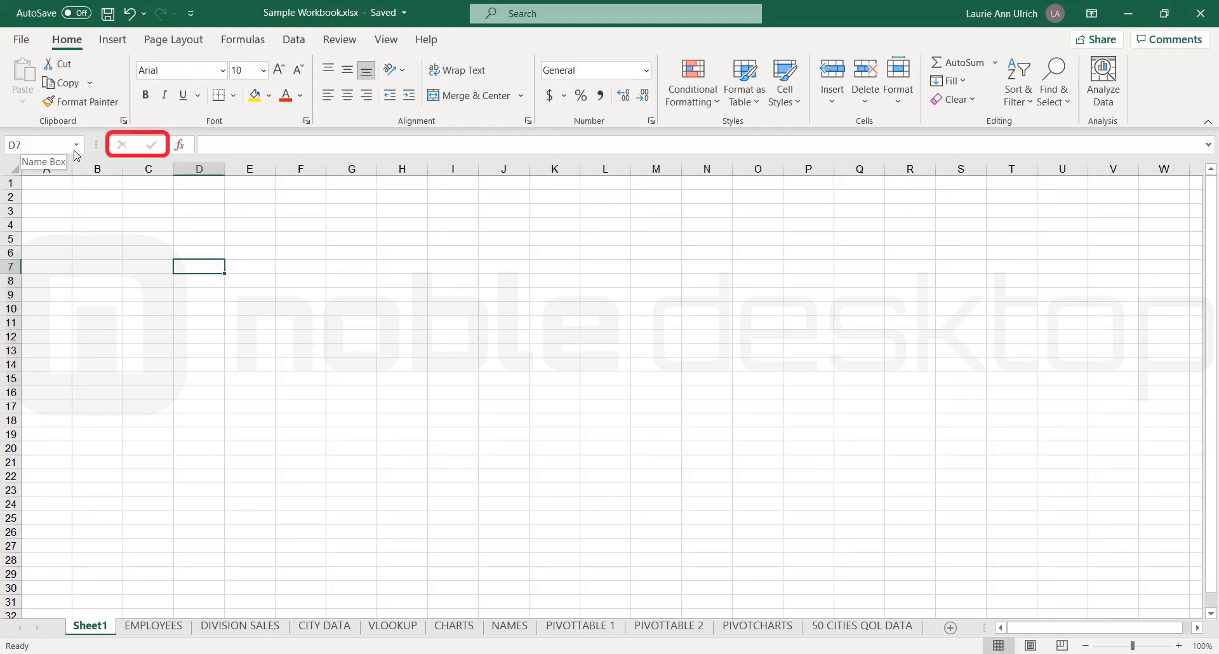
pyautogui.click(193, 222)
pyautogui.write('test')
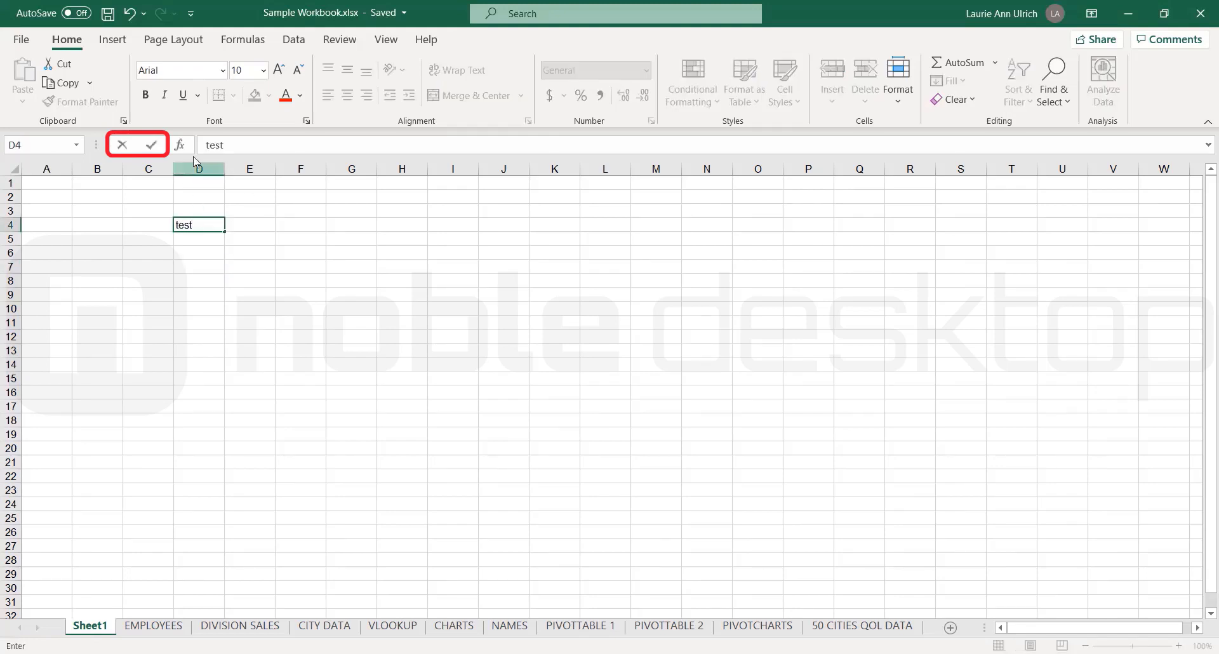
pyautogui.click(152, 151)
# Type 'test' in C4, then cancel the entry so C4 stays empty
pyautogui.click(140, 221)
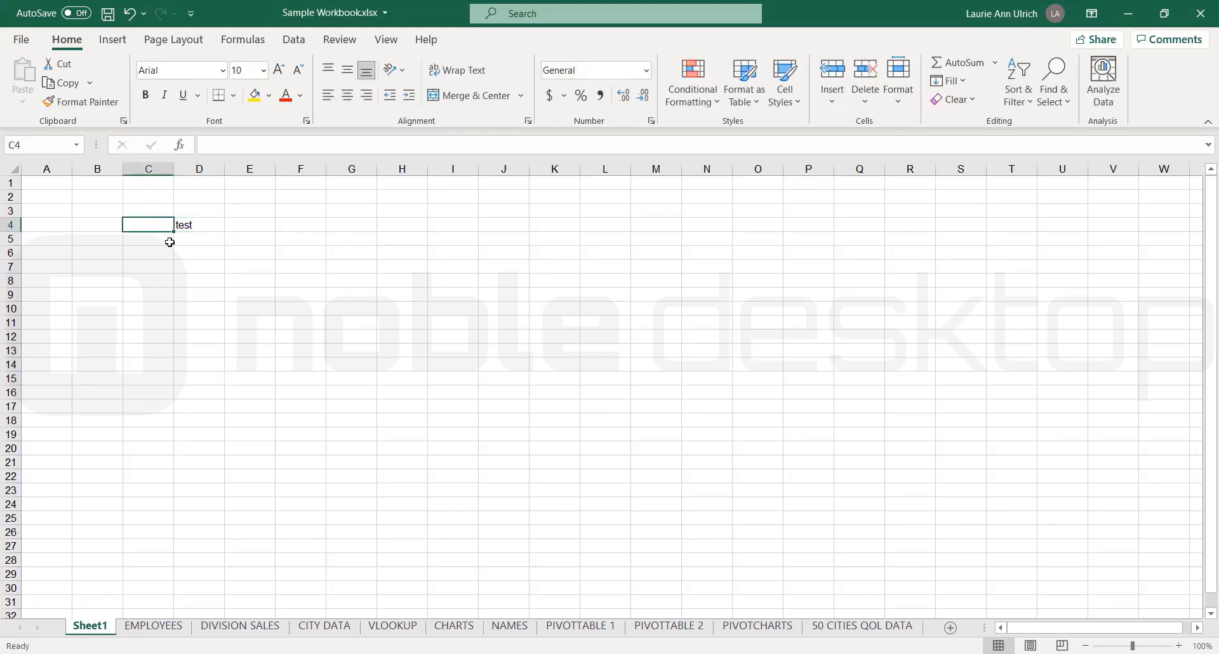
pyautogui.write('test')
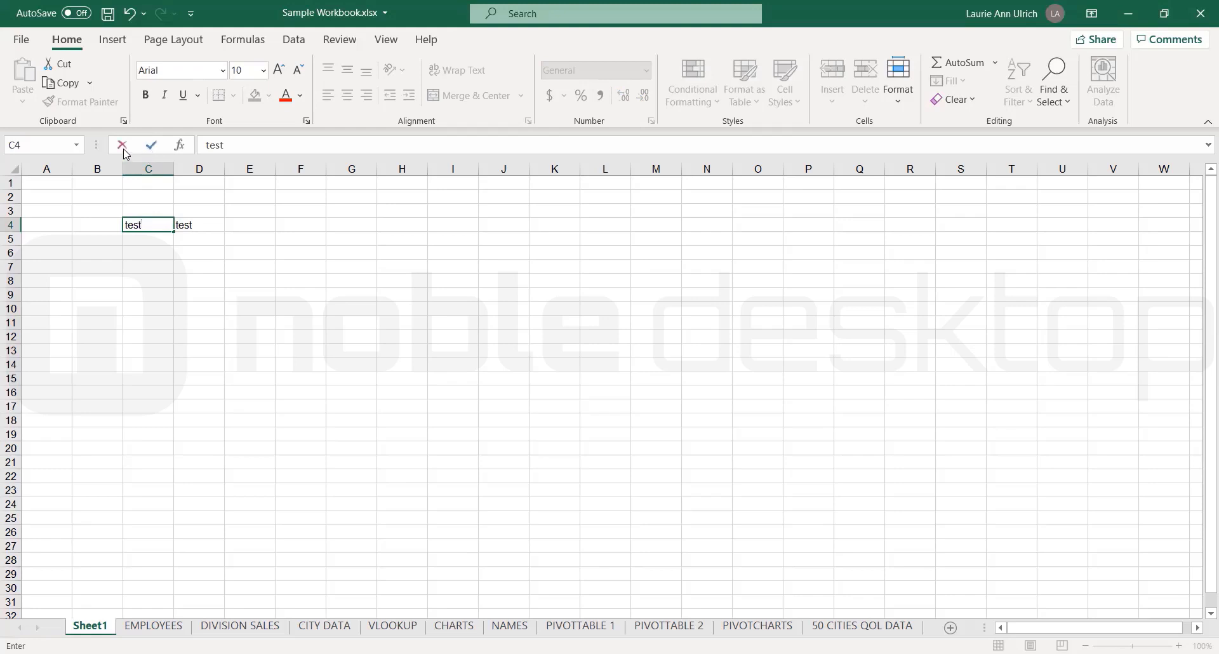
pyautogui.click(123, 148)
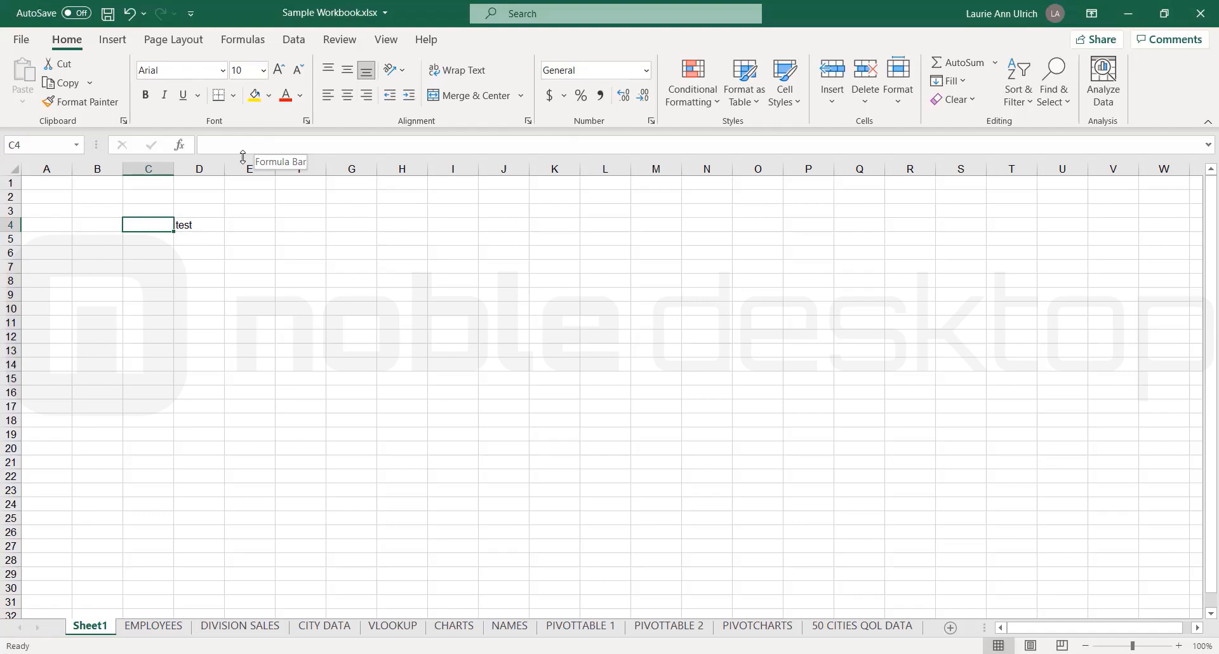
# Put 'test' in F4 using F2 edit mode, then select row 6
pyautogui.click(201, 222)
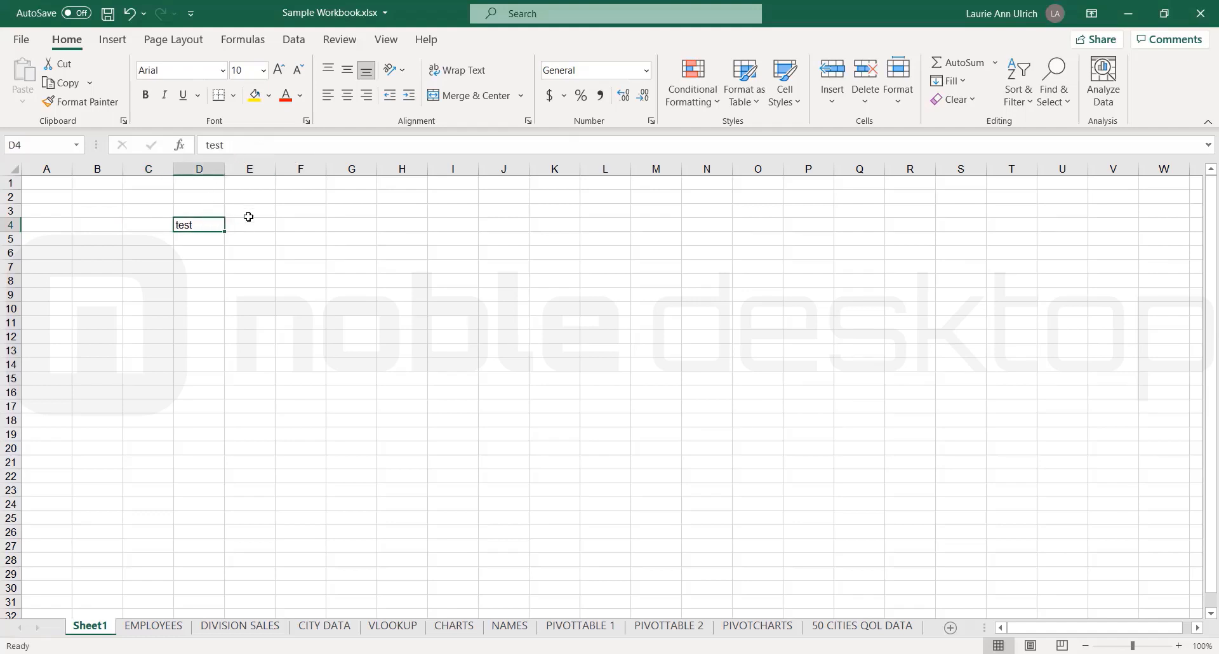
pyautogui.click(290, 227)
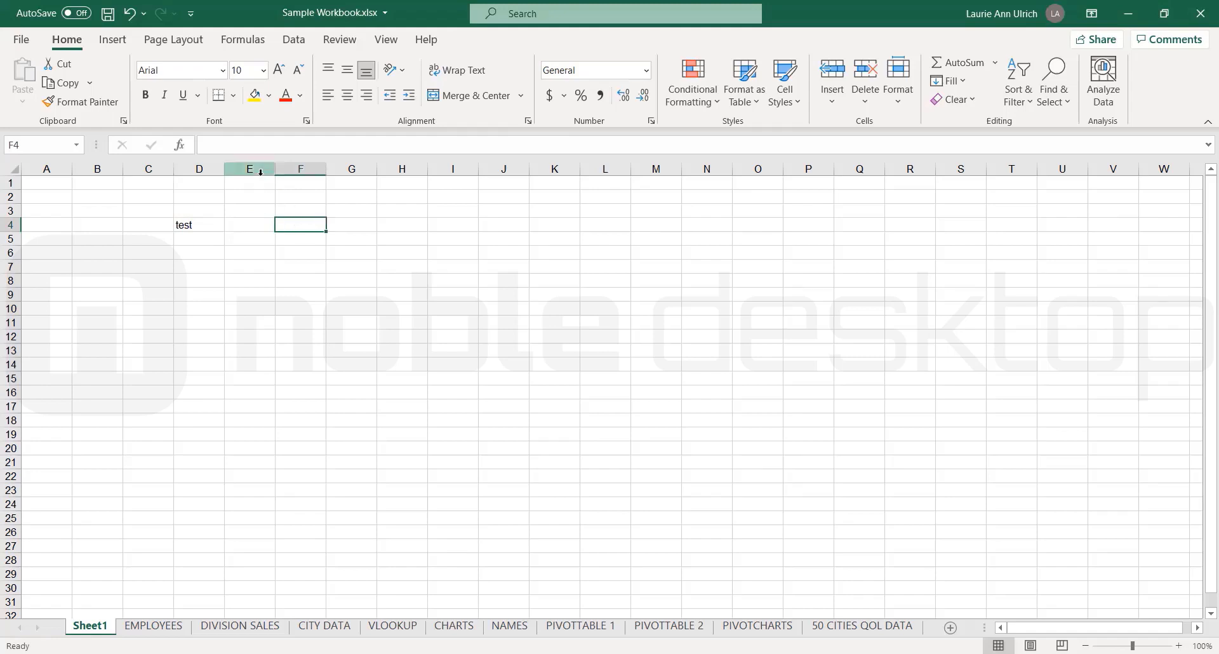
pyautogui.press('F2')
pyautogui.write('test')
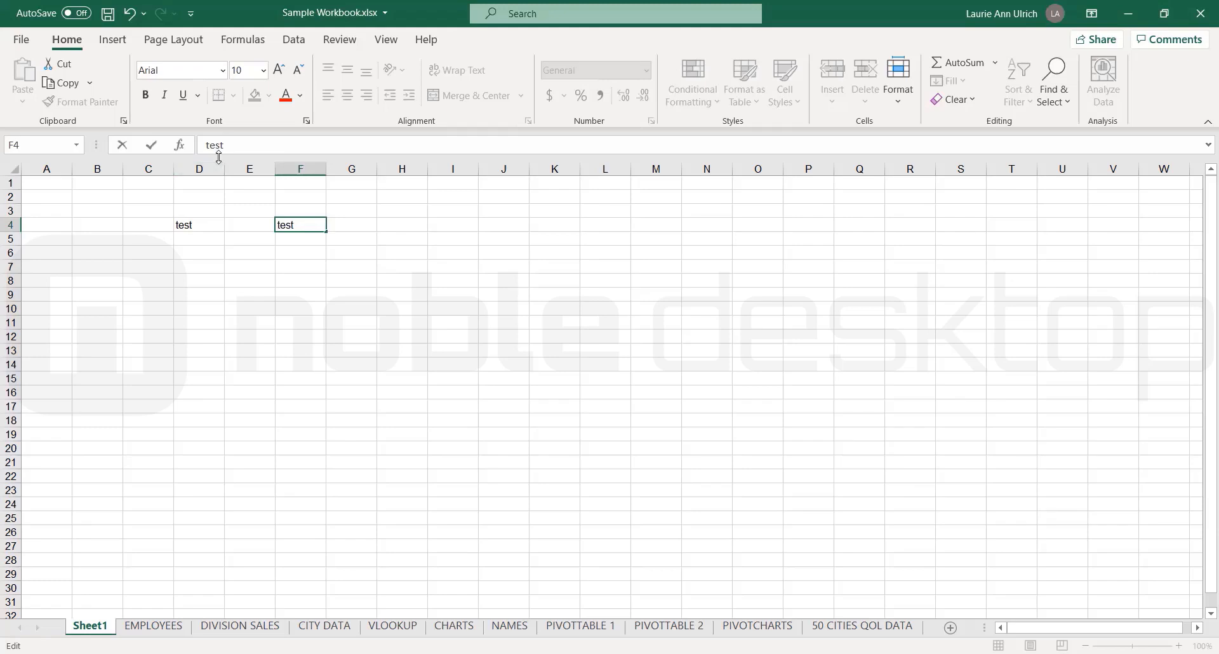
pyautogui.click(10, 266)
pyautogui.click(10, 253)
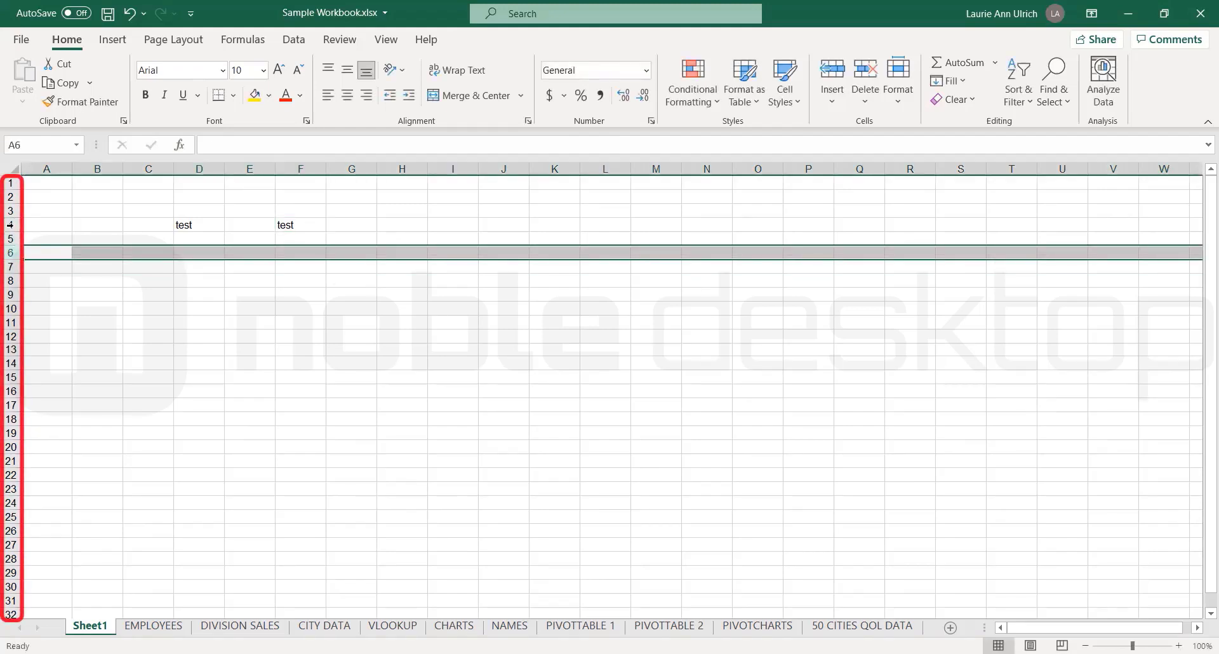
pyautogui.click(10, 224)
pyautogui.moveTo(10, 252); pyautogui.dragTo(11, 446)
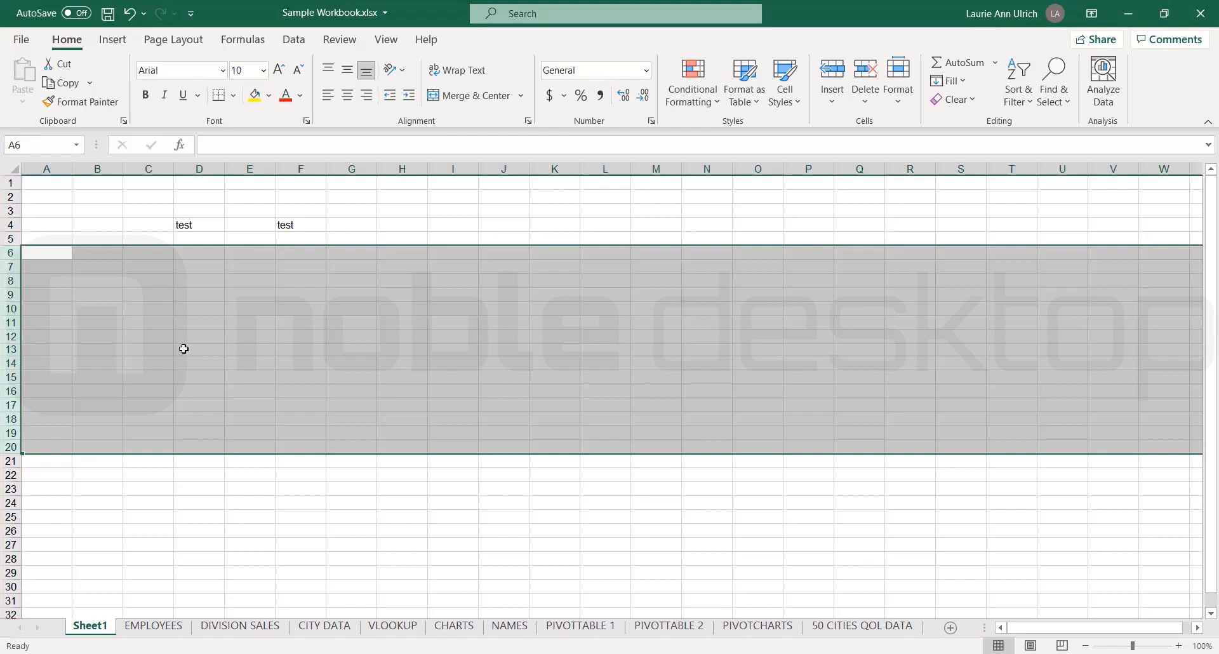
pyautogui.click(242, 167)
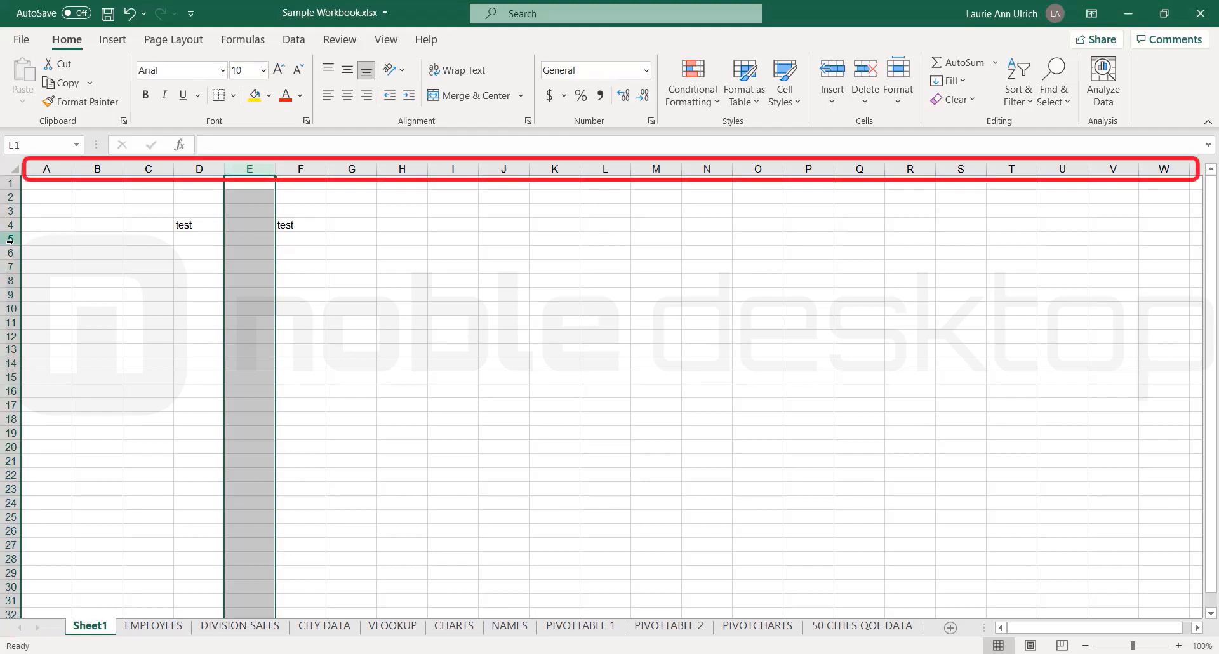
pyautogui.click(244, 241)
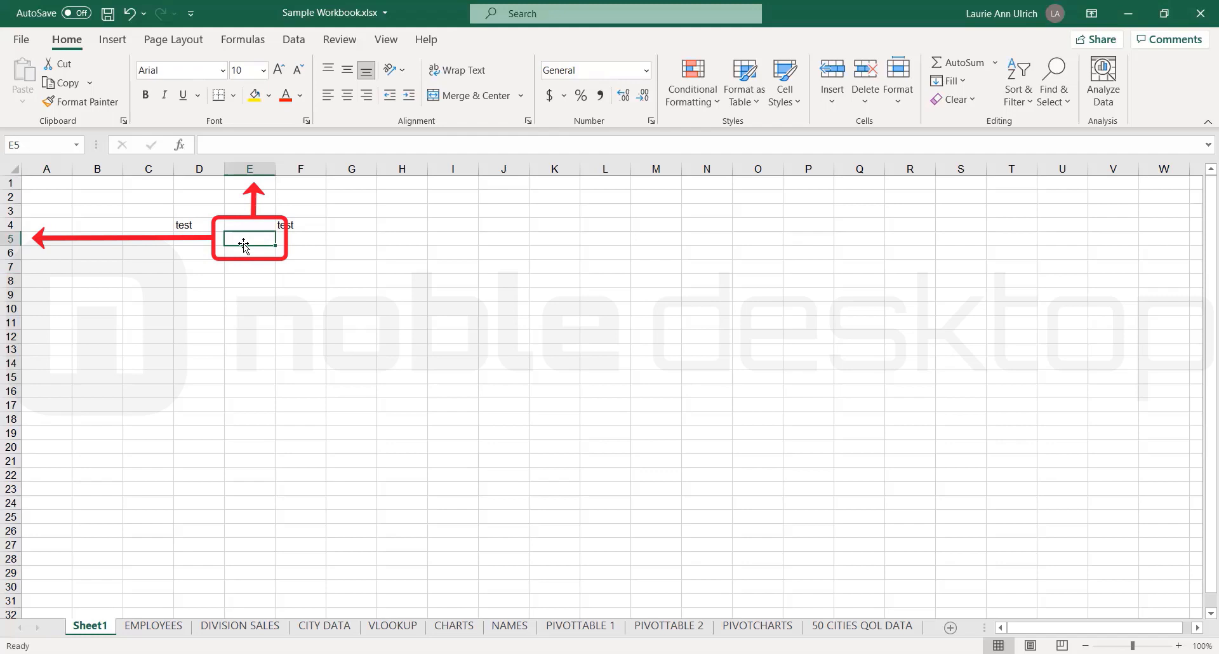
pyautogui.click(13, 170)
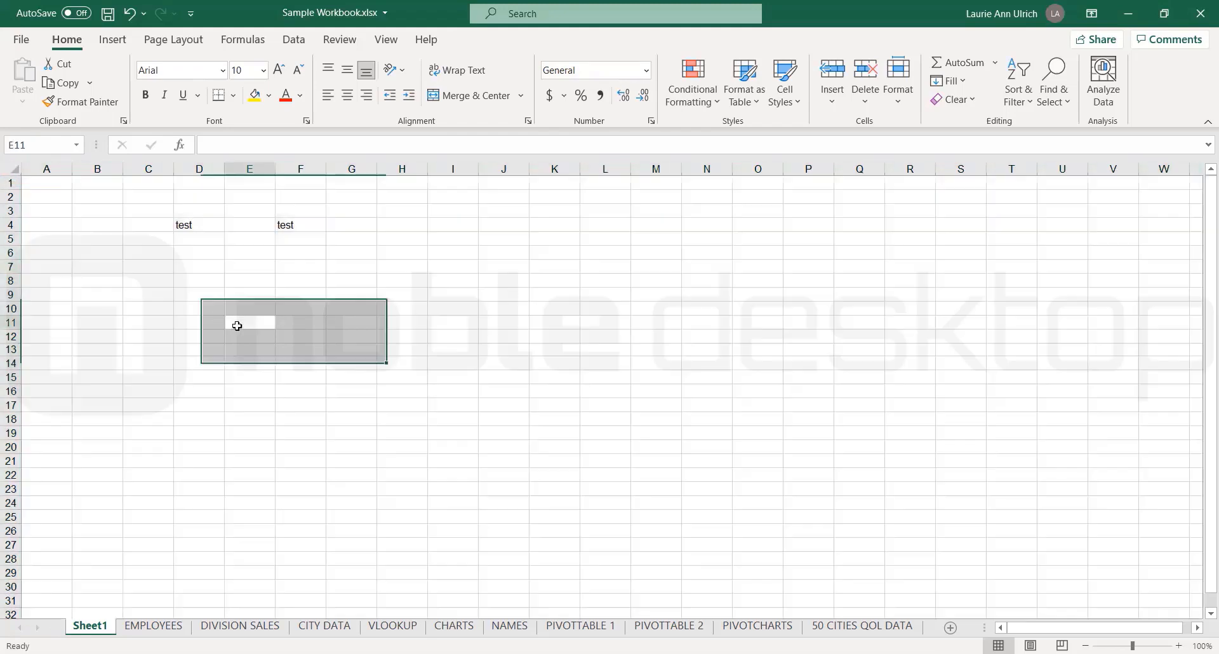
pyautogui.click(237, 323)
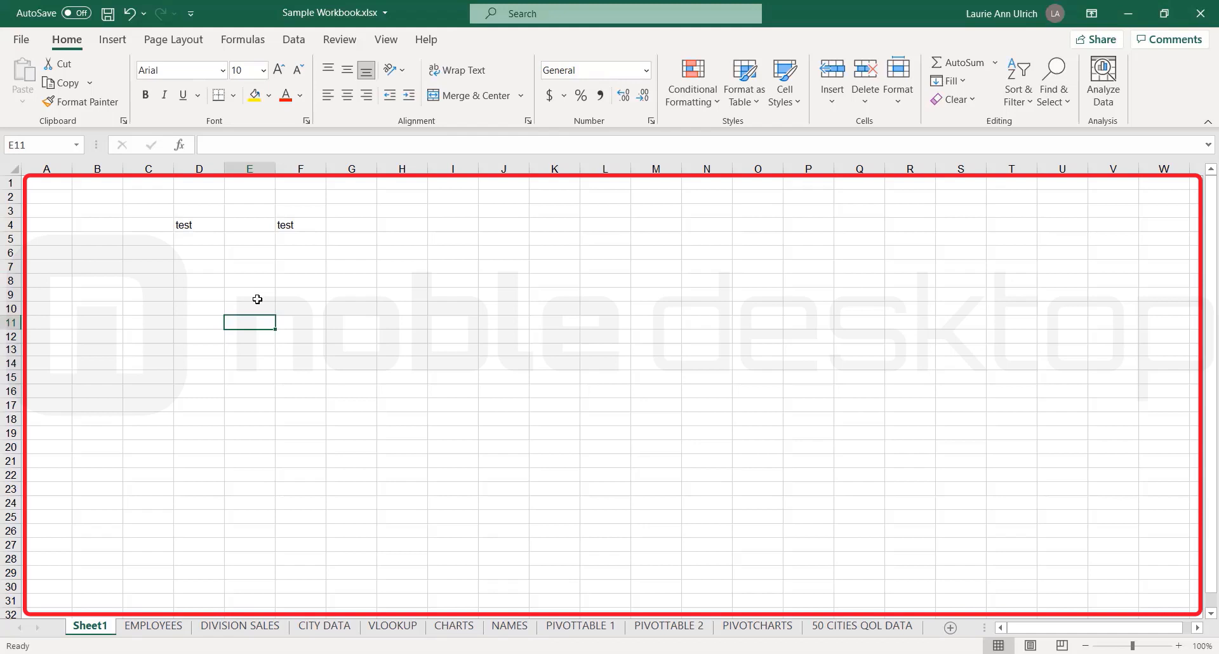
pyautogui.scroll(-2, 243, 307)
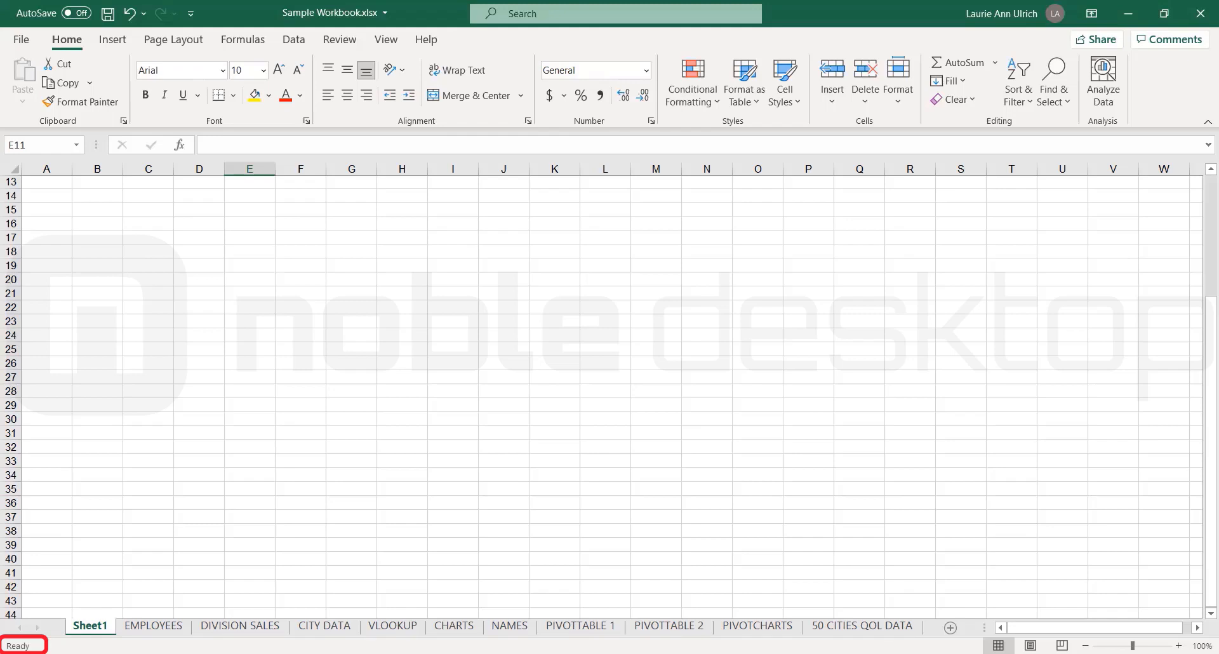
# Enter 'test' in cell C20
pyautogui.click(138, 275)
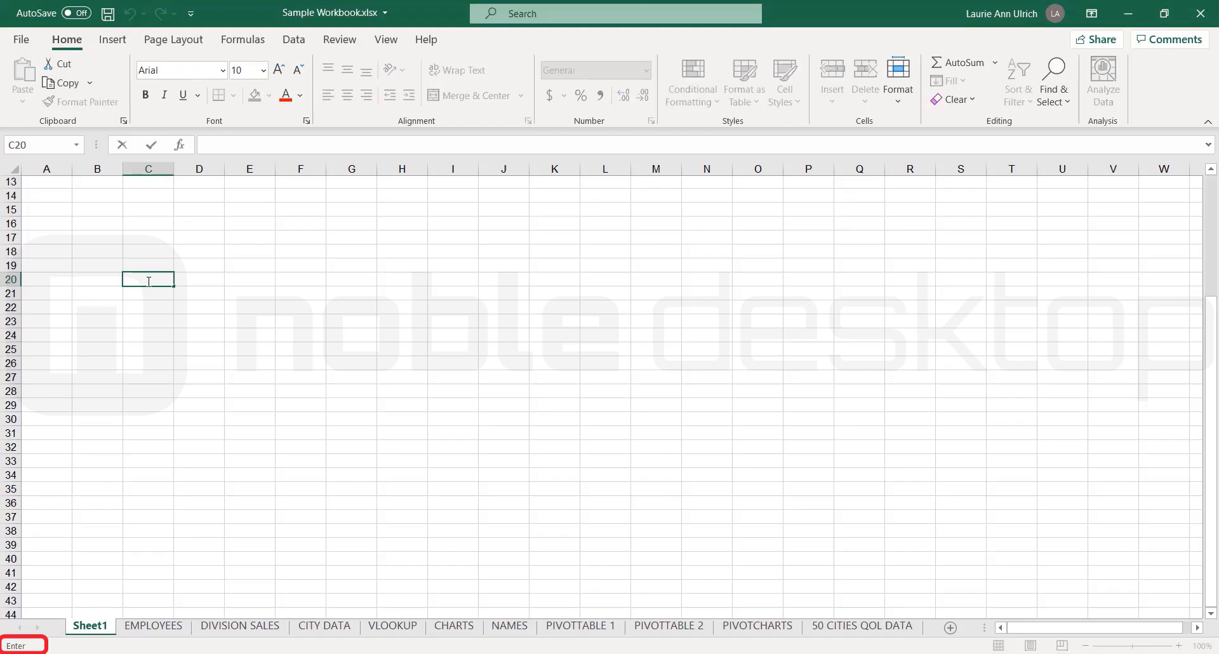
pyautogui.write('test')
pyautogui.click(184, 297)
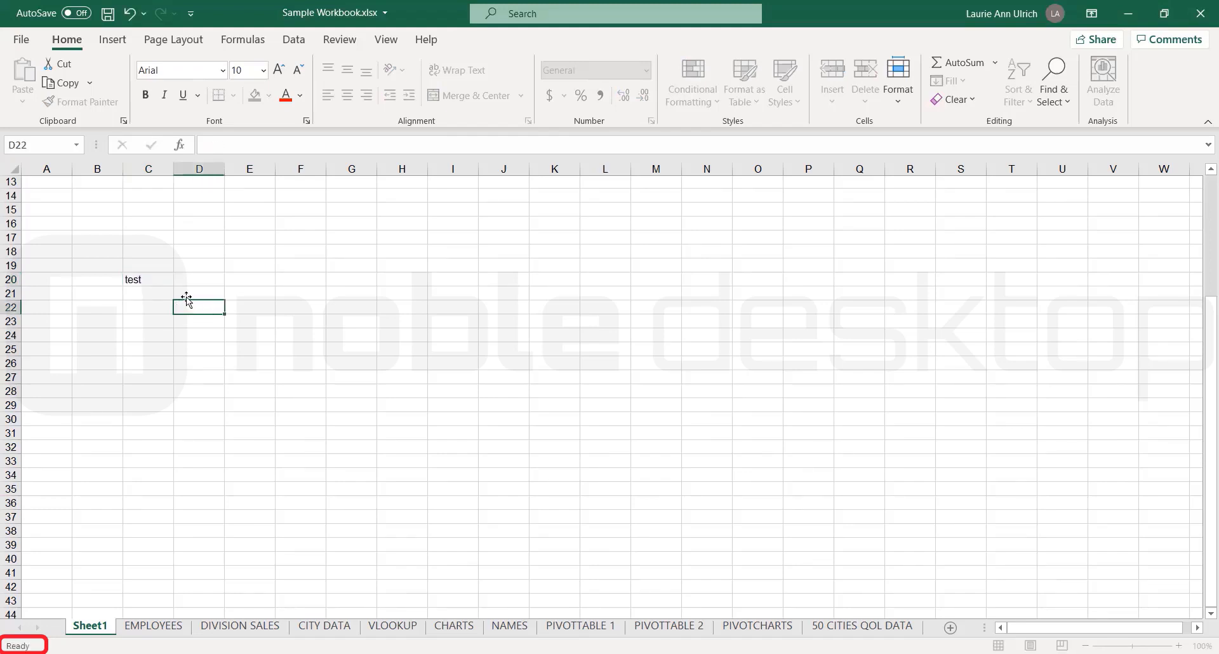
# Open C20 in edit mode, commit it unchanged, and scroll back to the top
pyautogui.click(148, 275)
pyautogui.doubleClick(148, 275)
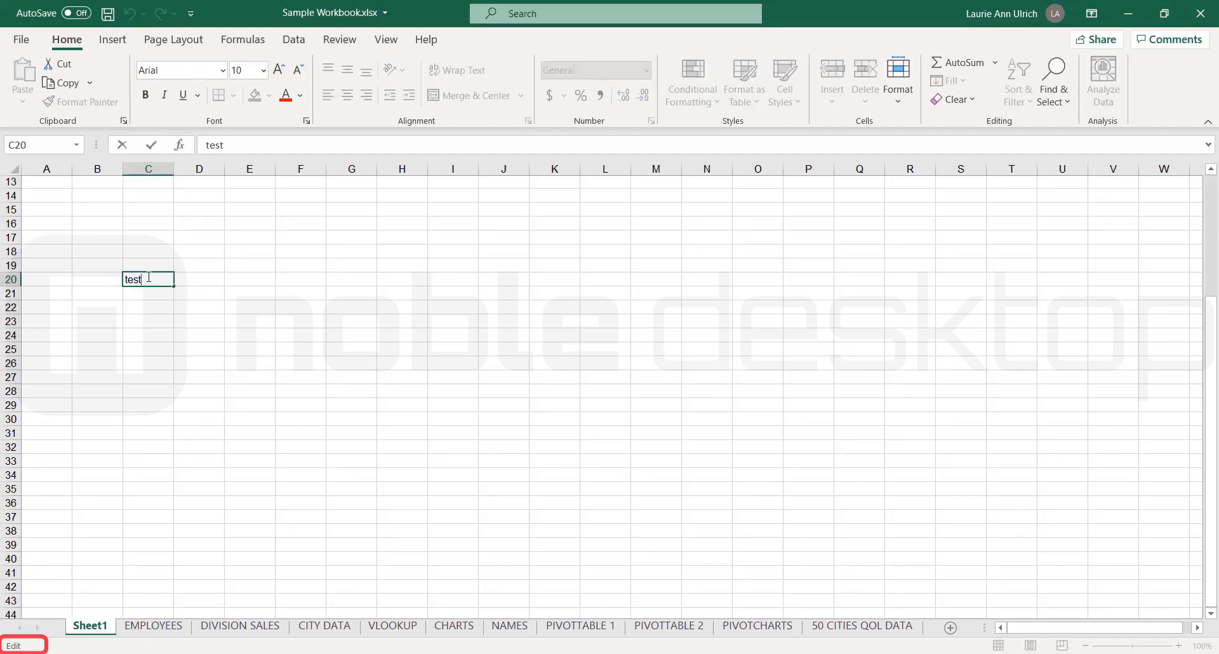
pyautogui.click(1080, 559)
pyautogui.scroll(1, 1112, 558)
pyautogui.scroll(4, 1112, 558)
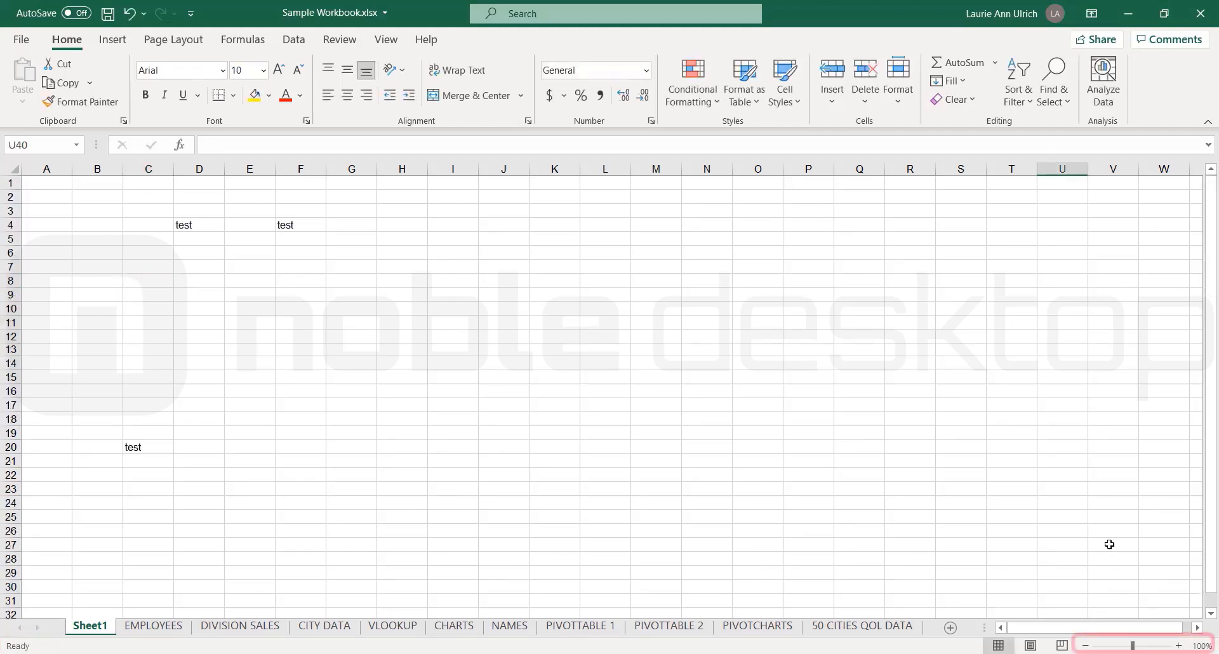
# Zoom the sheet in five steps, then back out until it reads 110%
pyautogui.click(1179, 646)
pyautogui.click(1179, 645)
pyautogui.click(1179, 645)
pyautogui.click(1179, 645)
pyautogui.click(1179, 645)
pyautogui.click(1179, 645)
pyautogui.click(1179, 645)
pyautogui.click(1179, 646)
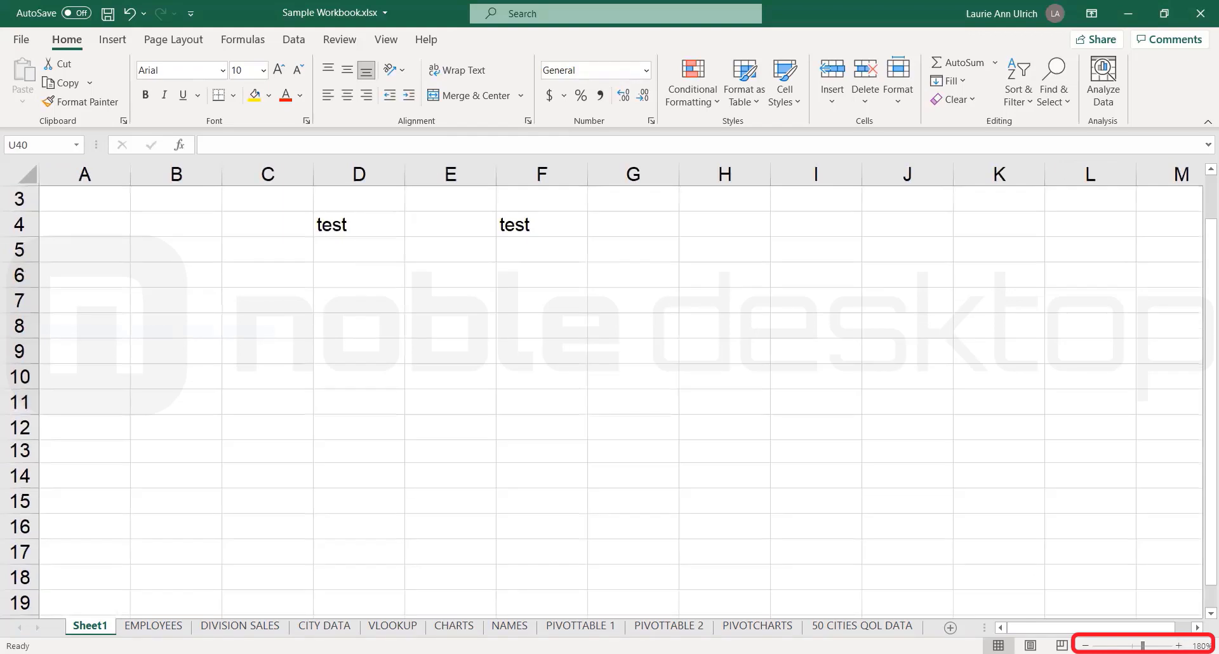
pyautogui.click(1085, 645)
pyautogui.click(1085, 645)
pyautogui.click(1085, 645)
pyautogui.click(1086, 645)
pyautogui.click(1085, 645)
pyautogui.click(1085, 645)
pyautogui.click(1085, 646)
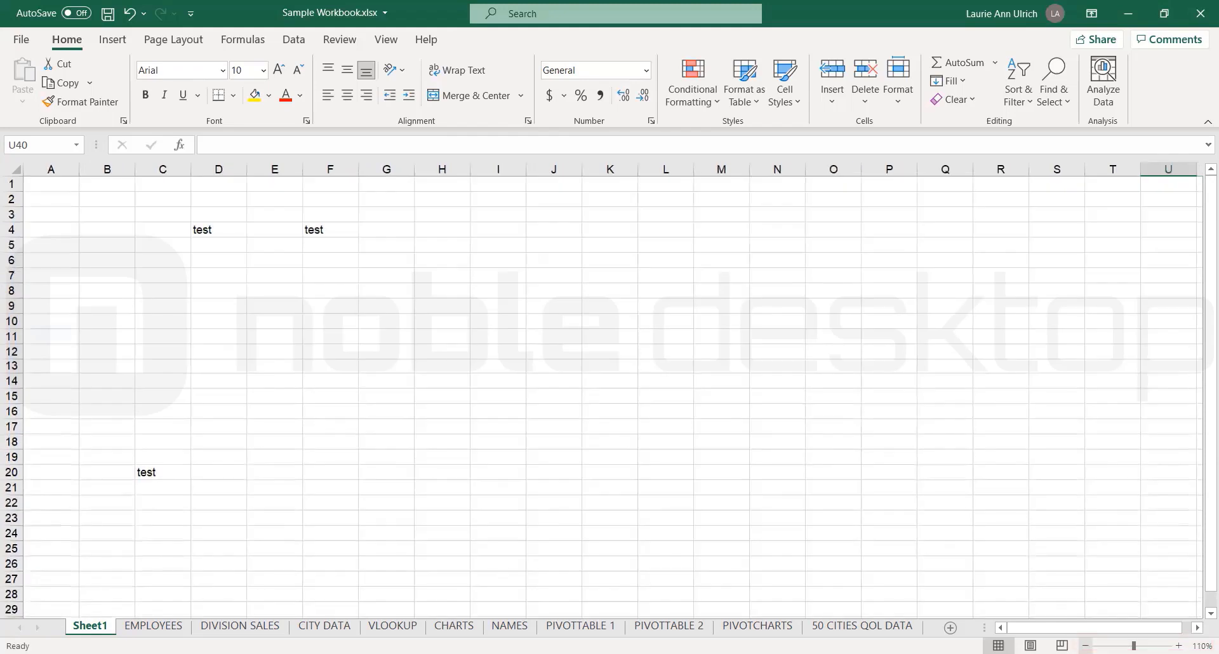